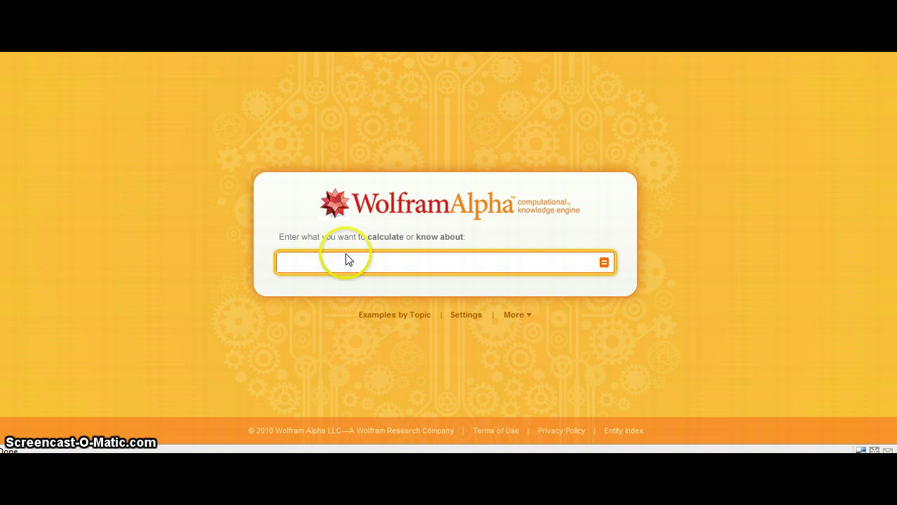
- Paste the equation 2x + 3 = -5x + 2 into the query field and compute it
right_click(293, 262)
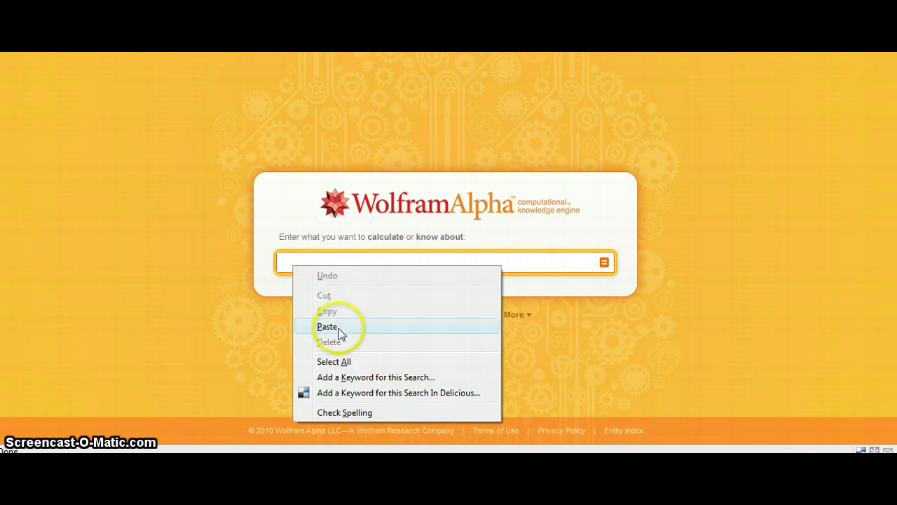
left_click(337, 327)
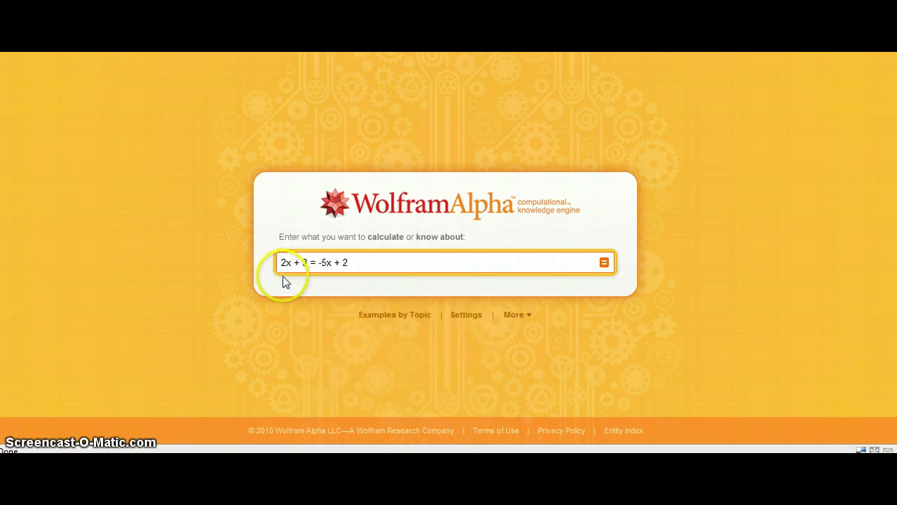
left_click(604, 264)
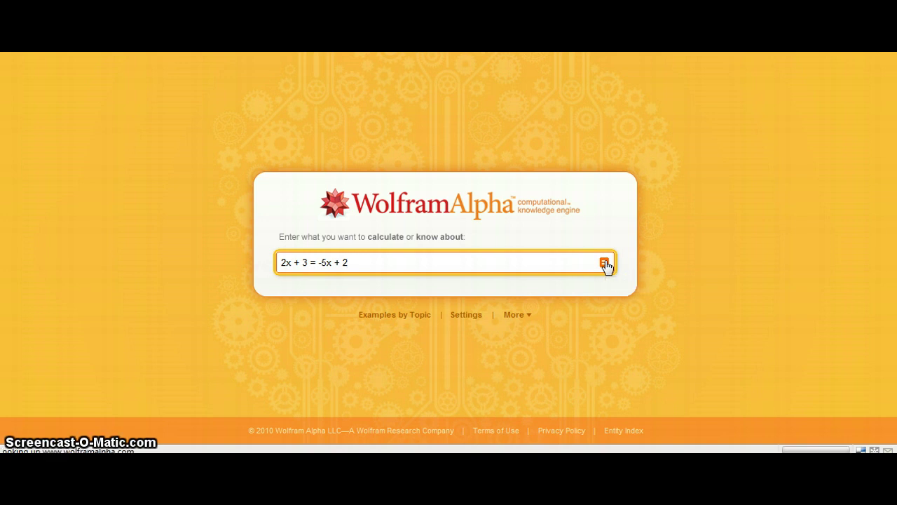
- Examine the plot, alternate form and solution computed for the equation
left_click(18, 158)
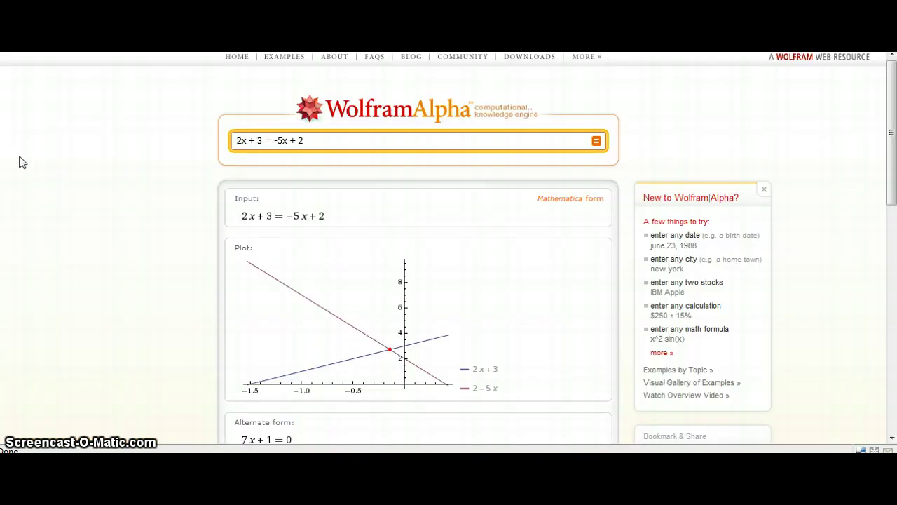
left_click(117, 146)
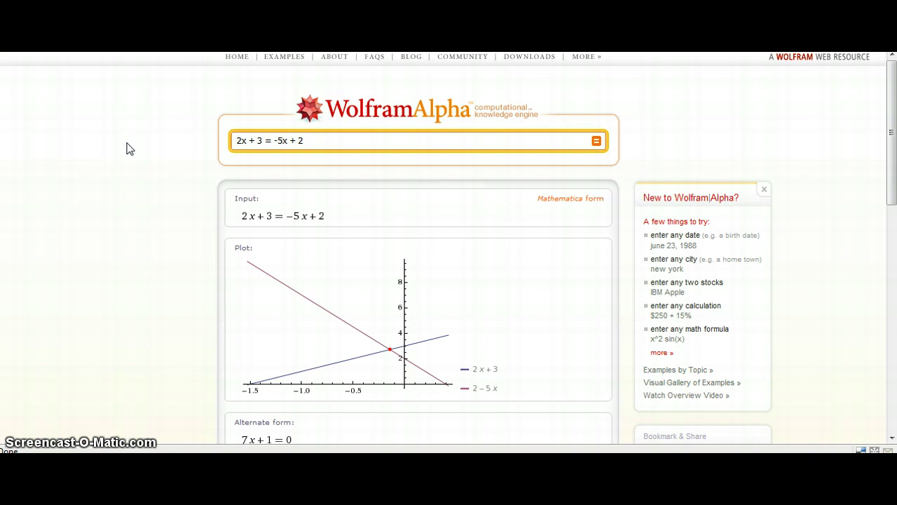
left_click(146, 148)
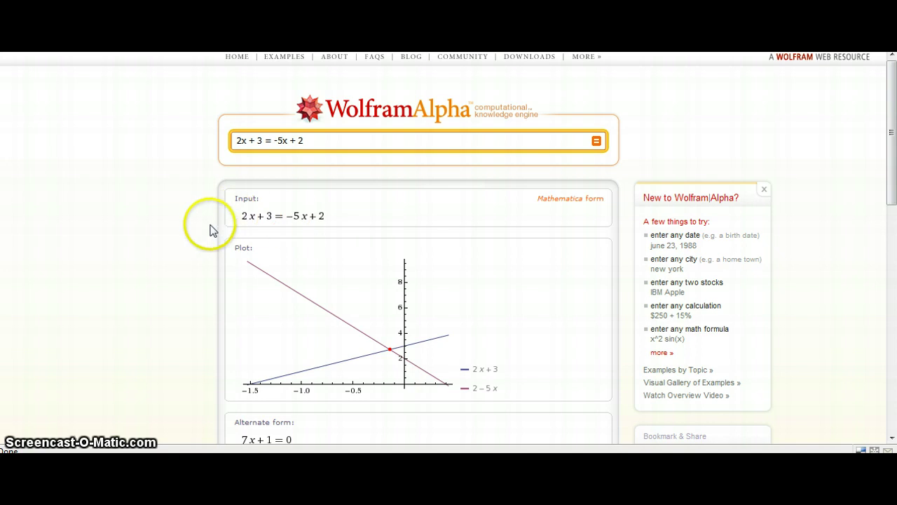
scroll(176, 235, "down", 2)
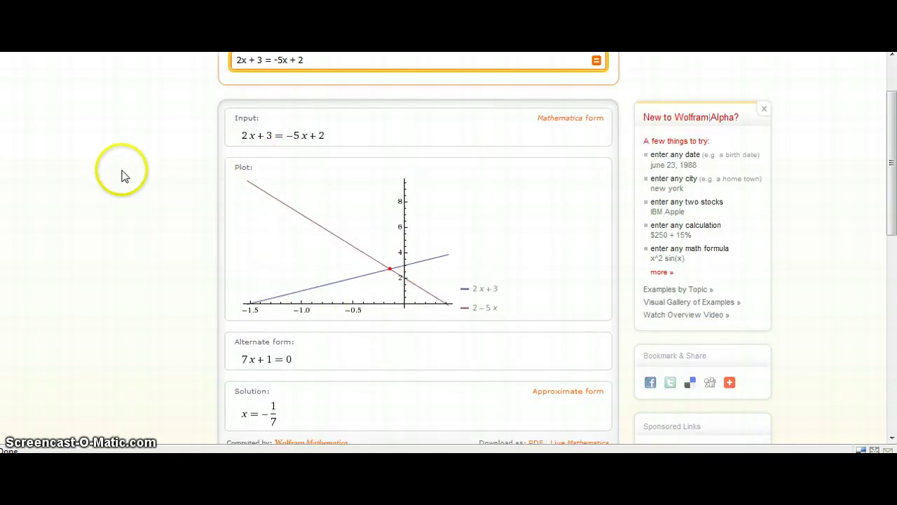
scroll(98, 235, "down", 2)
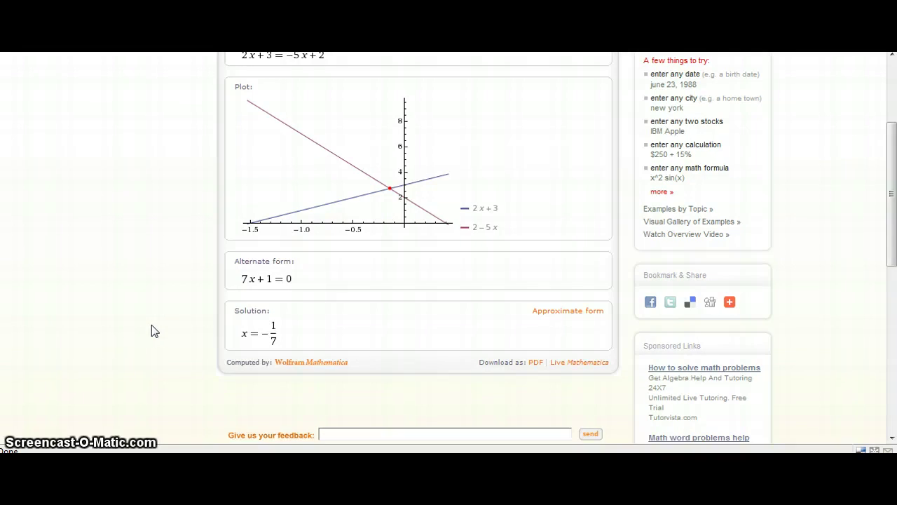
scroll(140, 286, "down", 3)
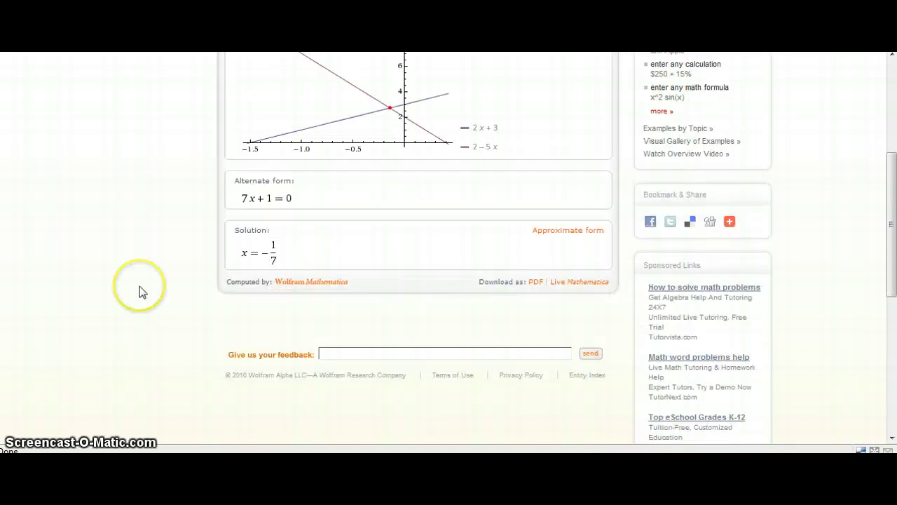
scroll(140, 286, "up", 9)
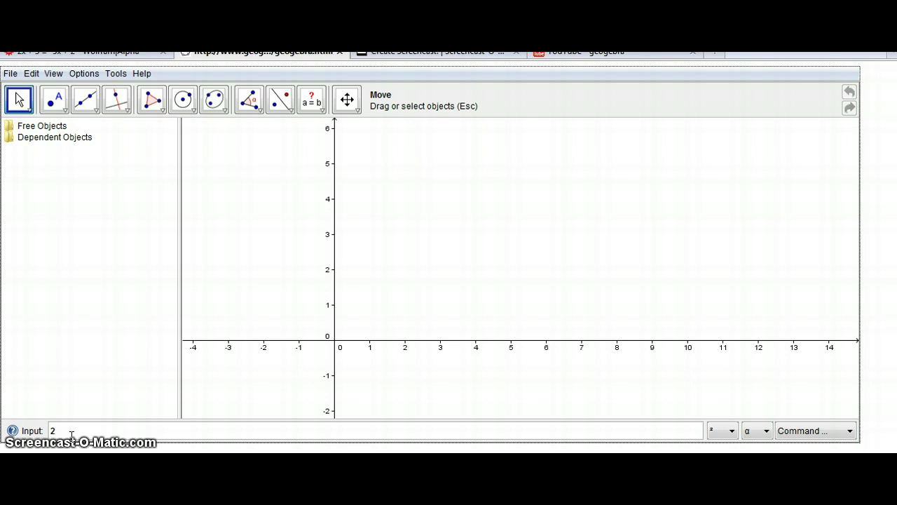
- In GeoGebra, plot the equation's first side as the function 2x+3
type("x")
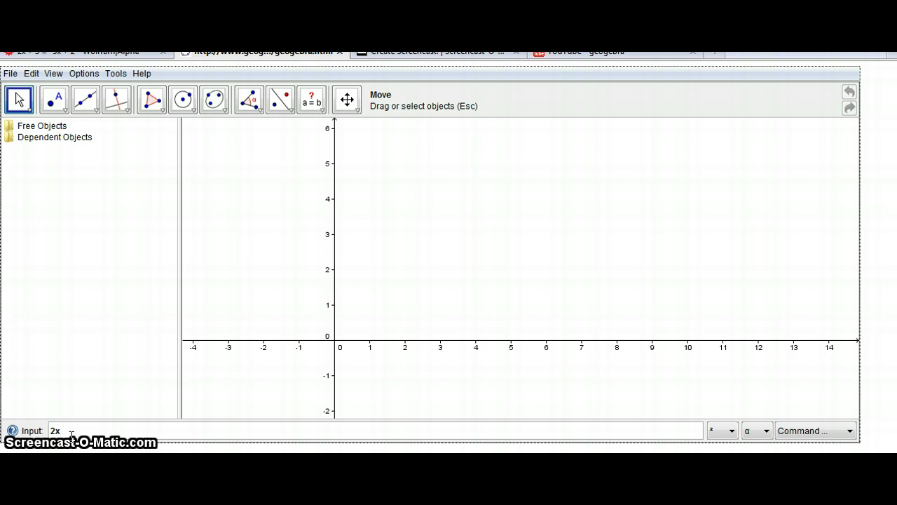
type("+")
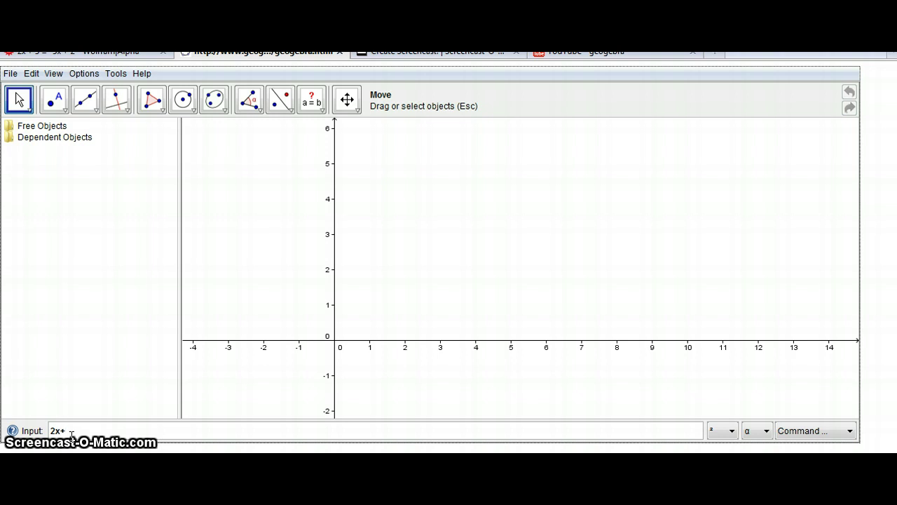
type("3")
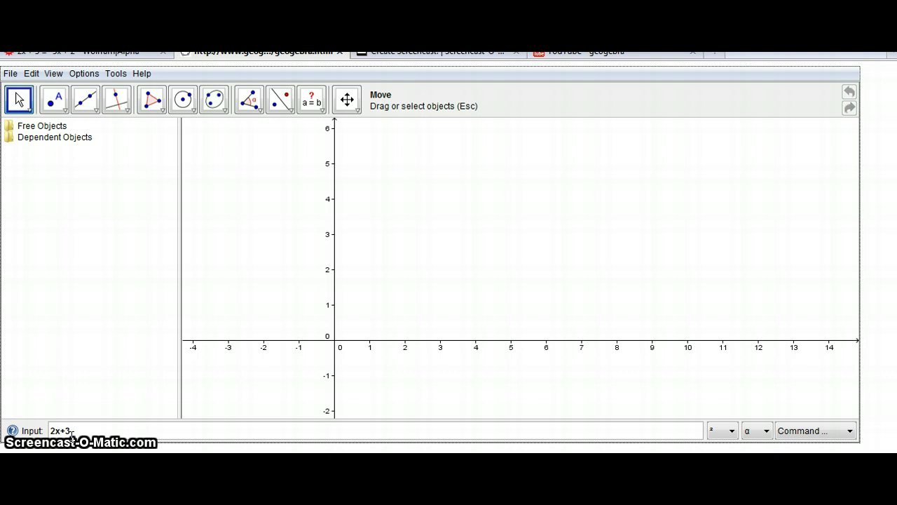
key("Return")
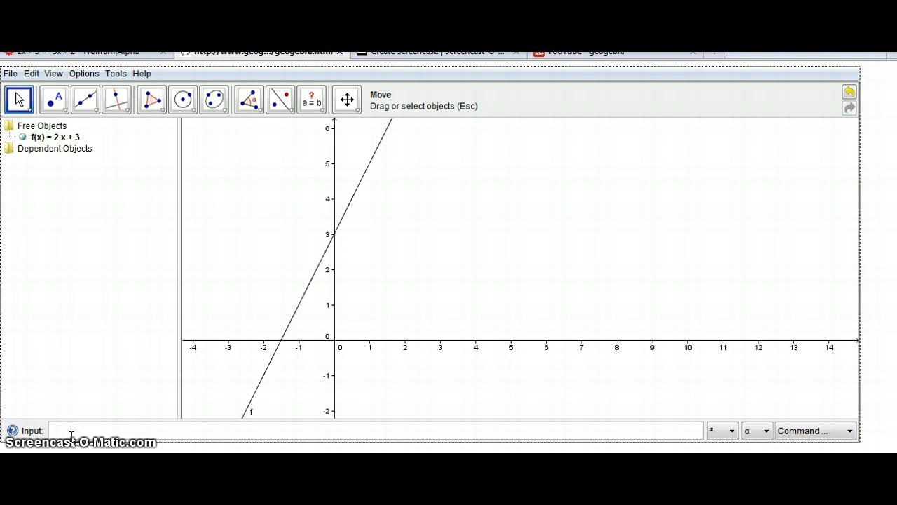
- Plot the equation's second side as the function -5x+2, correcting the mistyped operator
type("-5")
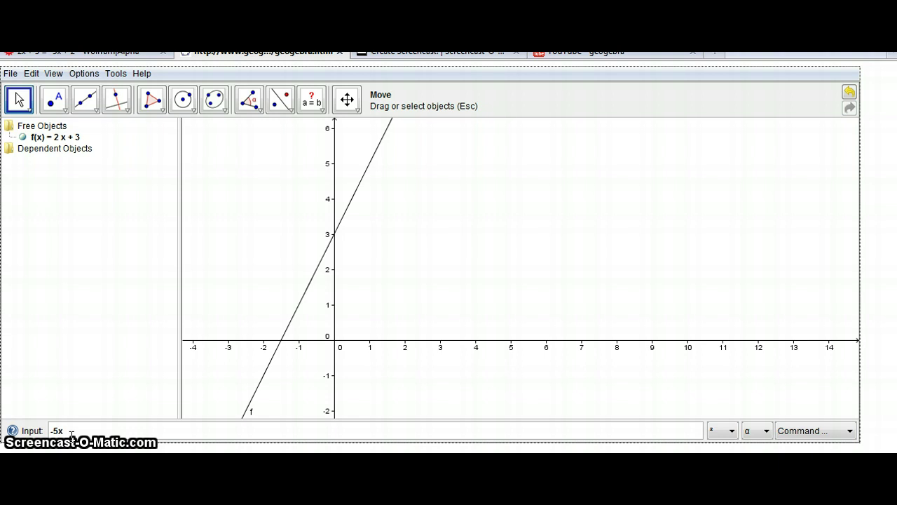
type("x+2")
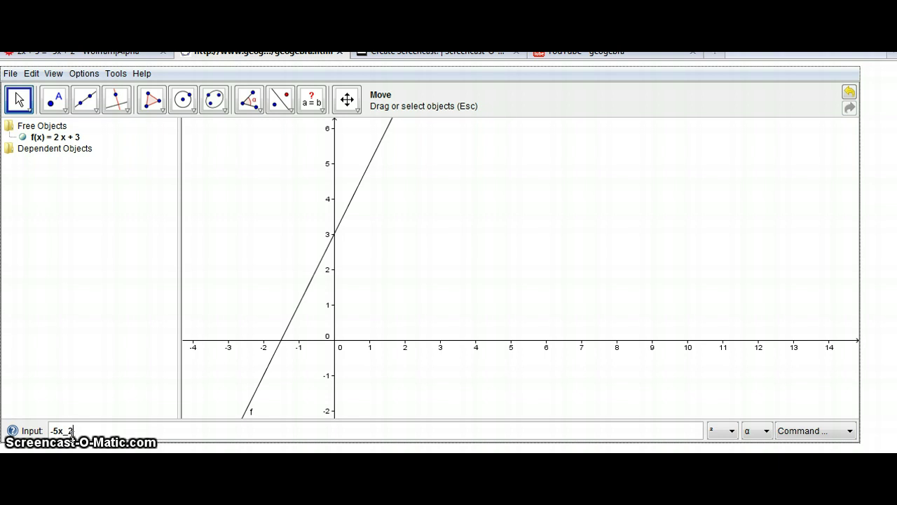
key("Return")
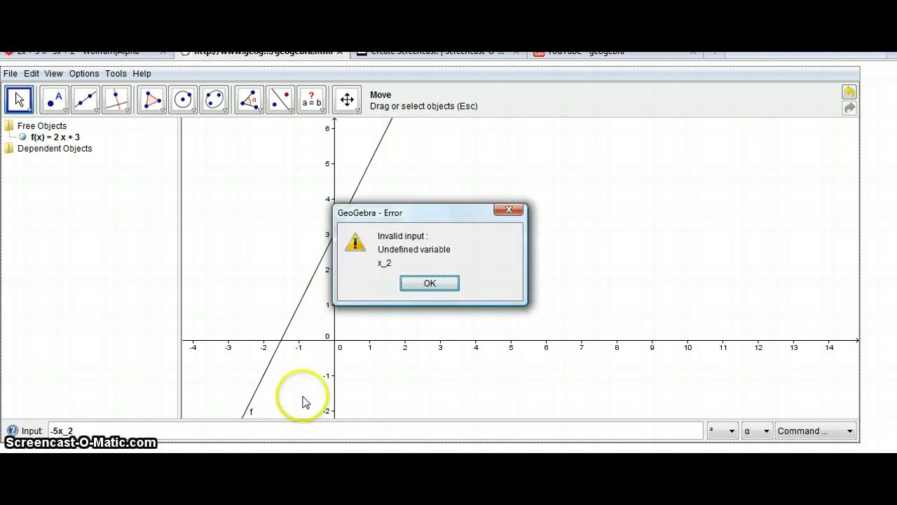
left_click(430, 284)
left_click(73, 431)
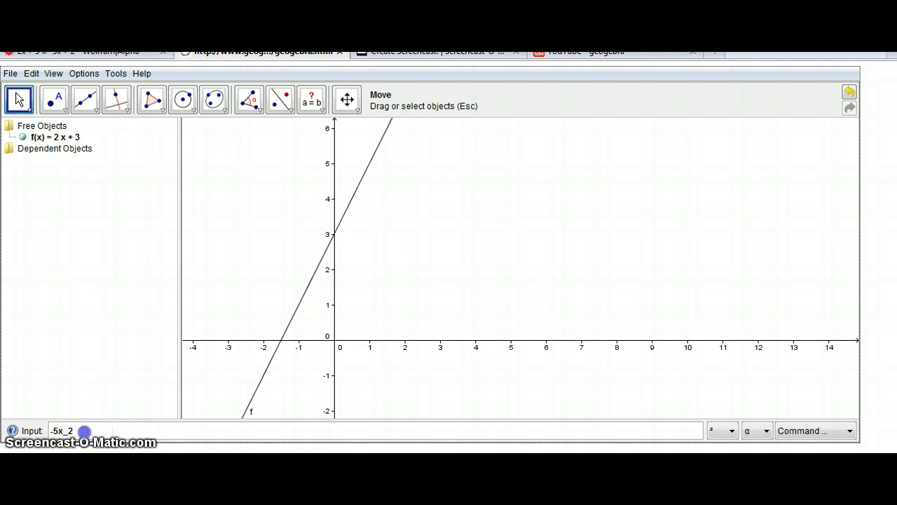
left_click_drag(73, 430, 64, 431)
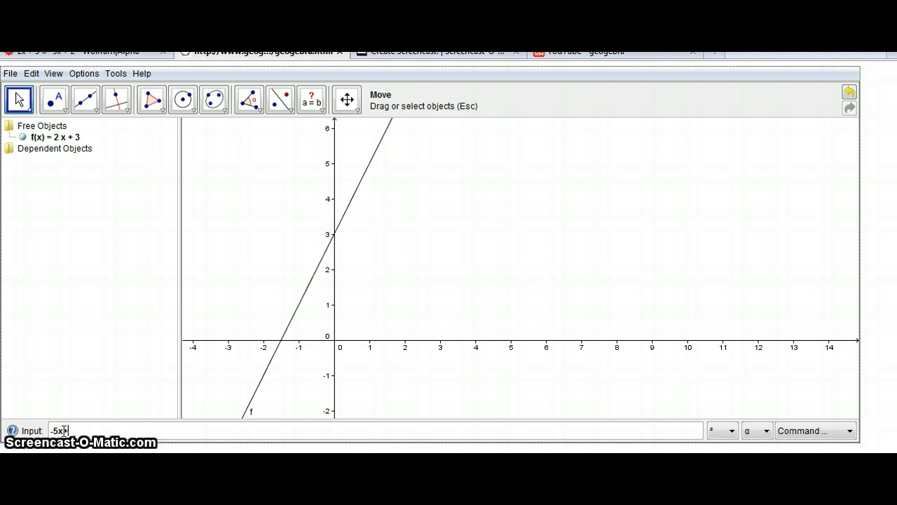
key("Return")
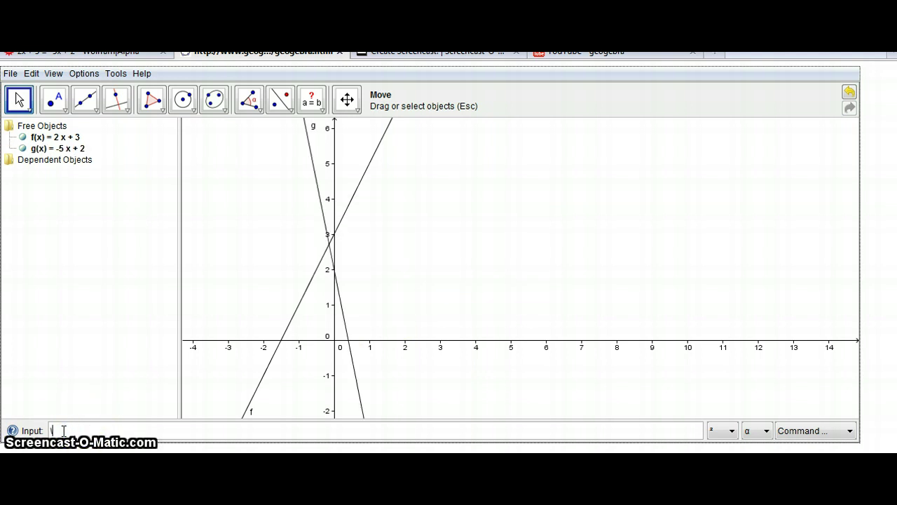
- Set the colour of the line g(x) = -5x + 2 to blue (0, 51, 255) in its object properties
right_click(308, 145)
left_click(354, 293)
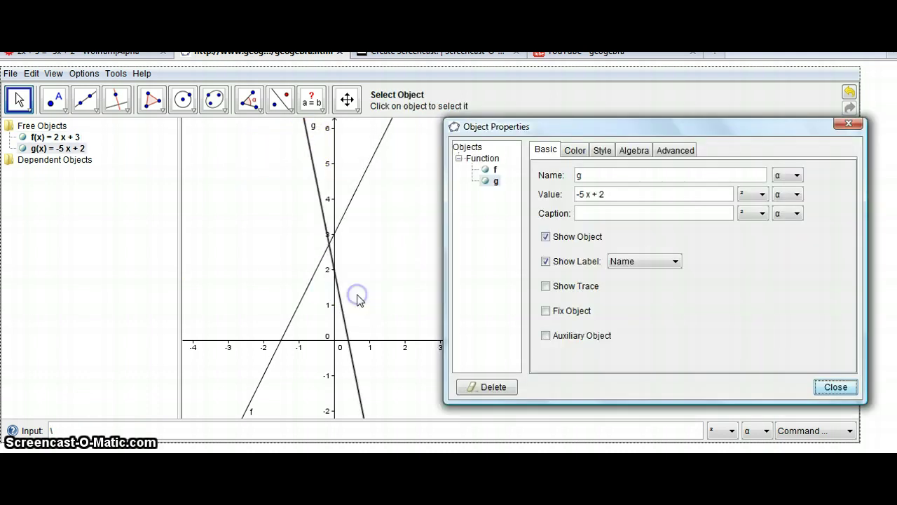
left_click(574, 151)
left_click(587, 205)
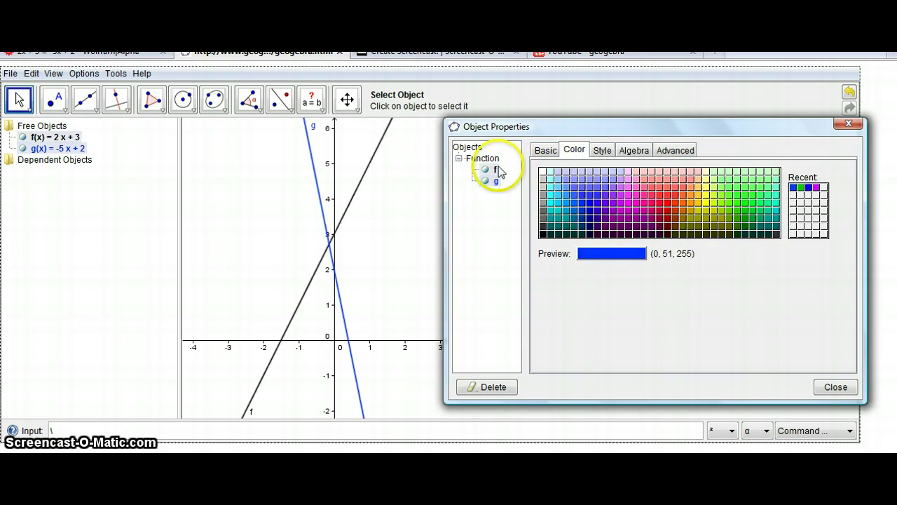
- Set the colour of function f to green (0, 255, 0), keep it shown, and close the object properties
left_click(486, 172)
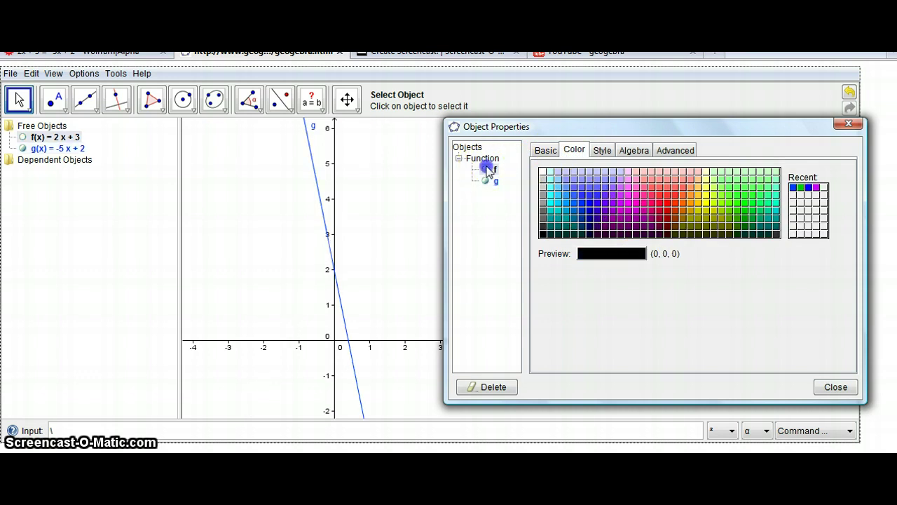
left_click(745, 205)
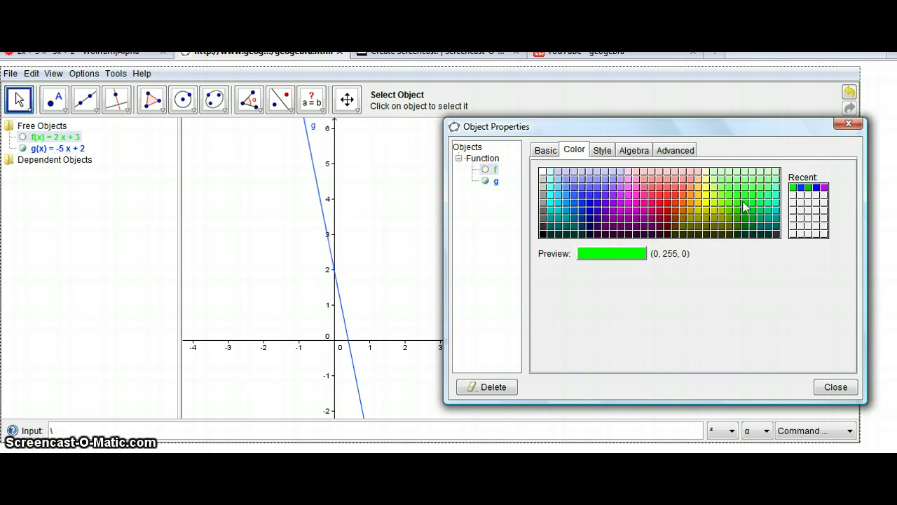
left_click(486, 169)
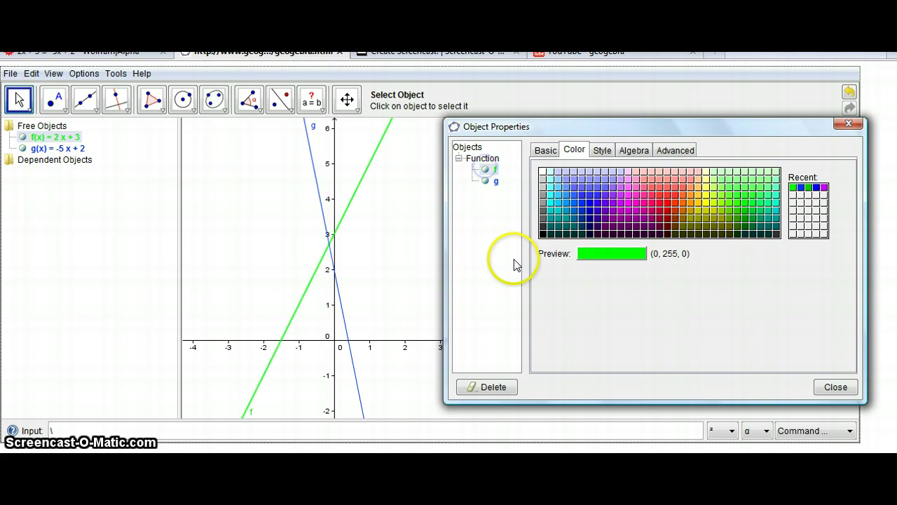
left_click(849, 123)
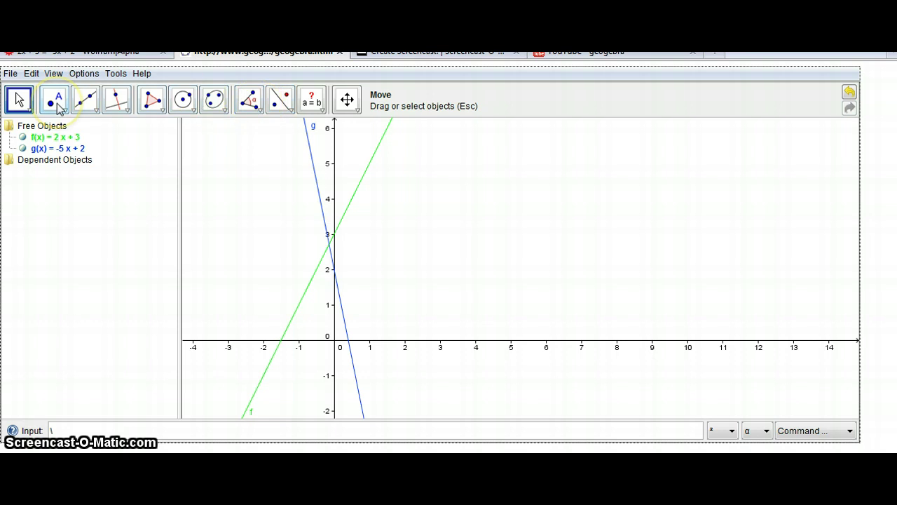
- Place points on g at about (-0.68, 5.4) and (0.32, 0.4), on f at about (-1.32, 0.36) and (1.06, 5.12), and at their intersection
left_click(56, 102)
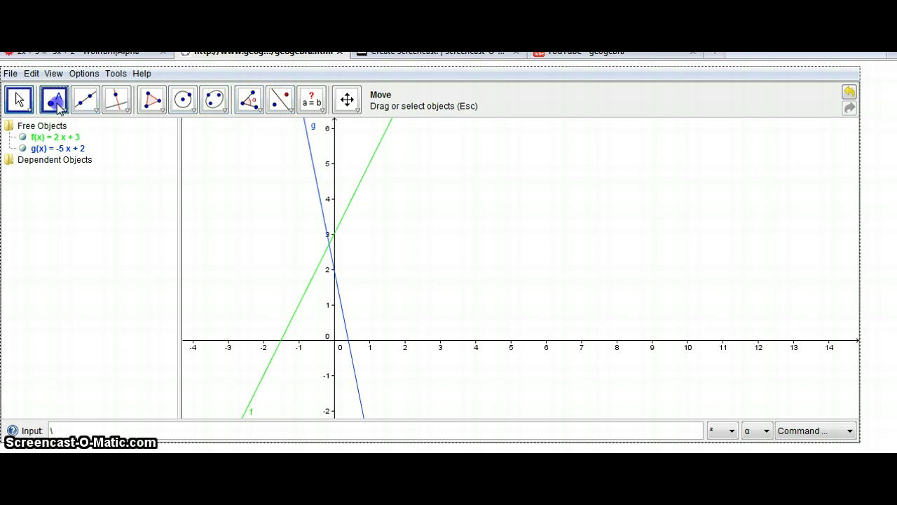
left_click(310, 150)
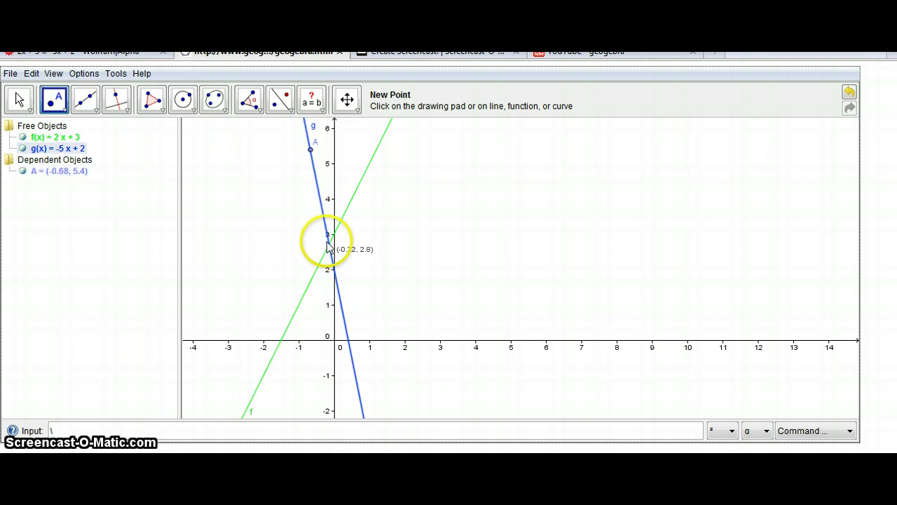
left_click(329, 244)
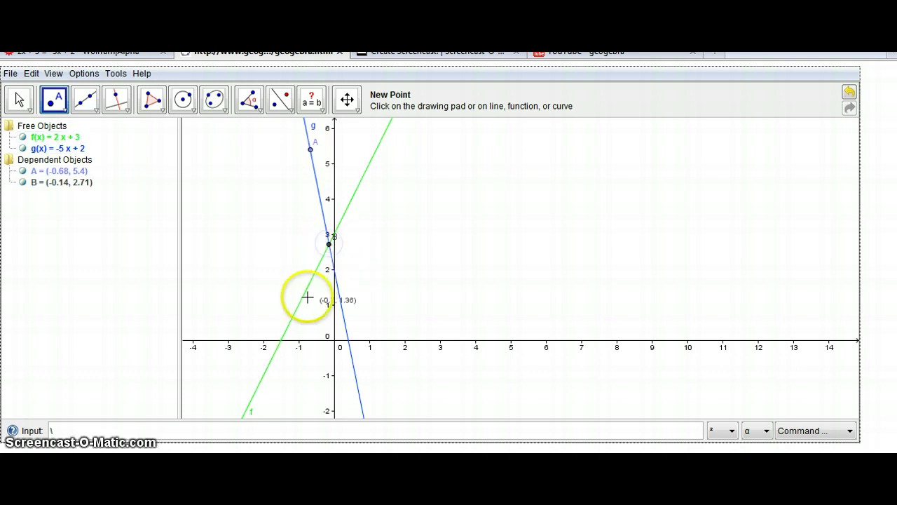
left_click(288, 327)
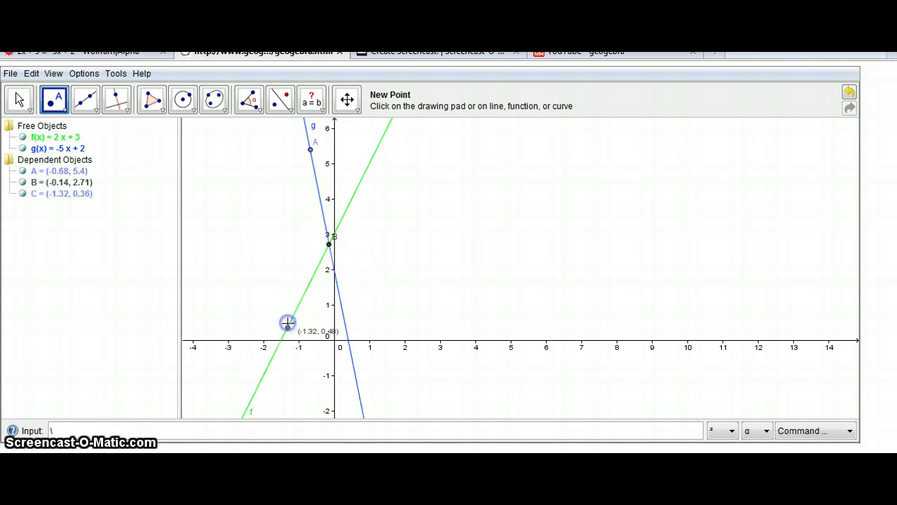
left_click(346, 328)
left_click(372, 159)
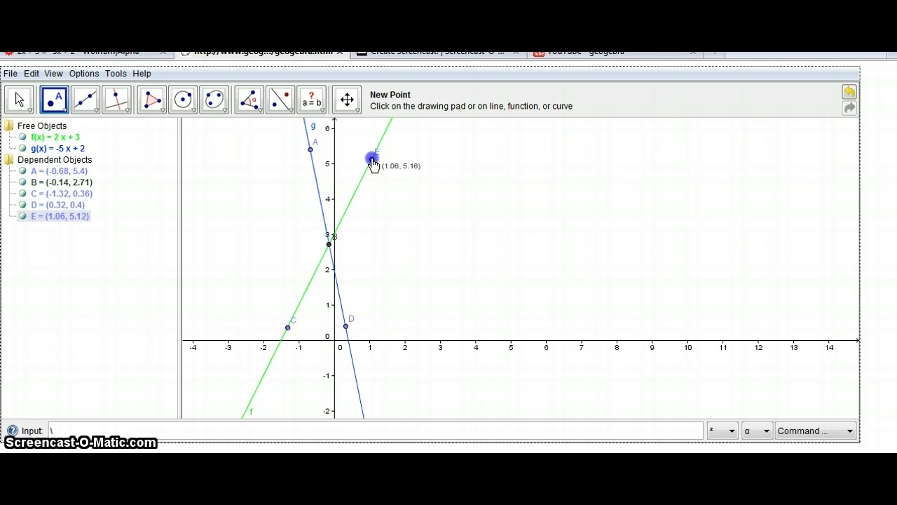
- Add the angle defined by points A, B and C, with its vertex at the intersection B, and return to the Move tool
left_click(253, 110)
left_click(310, 149)
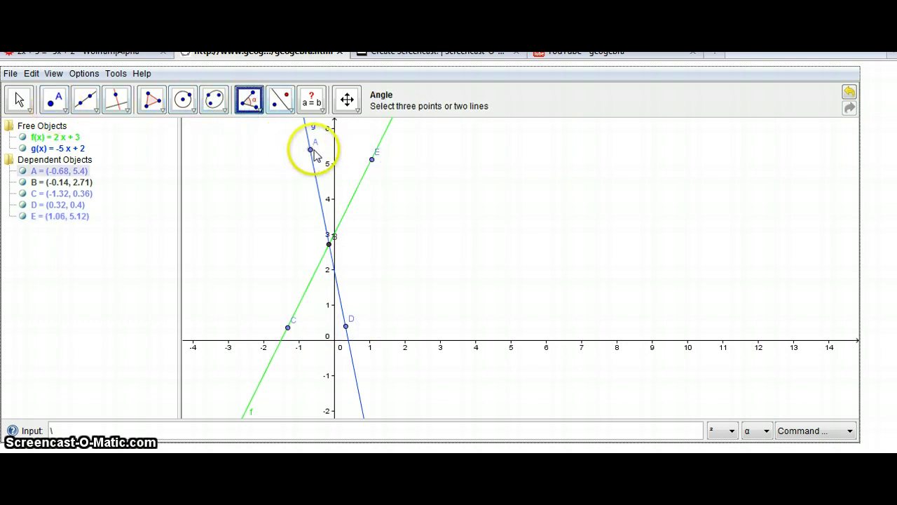
left_click(329, 245)
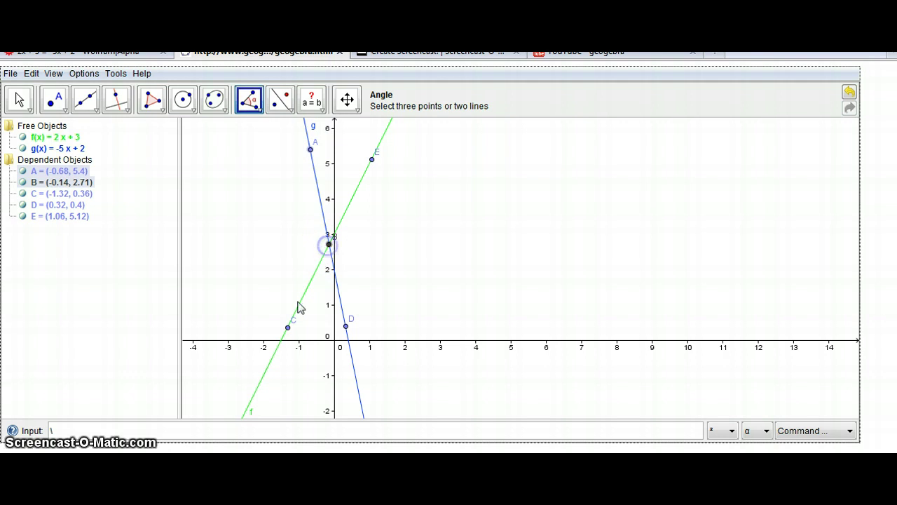
left_click(287, 328)
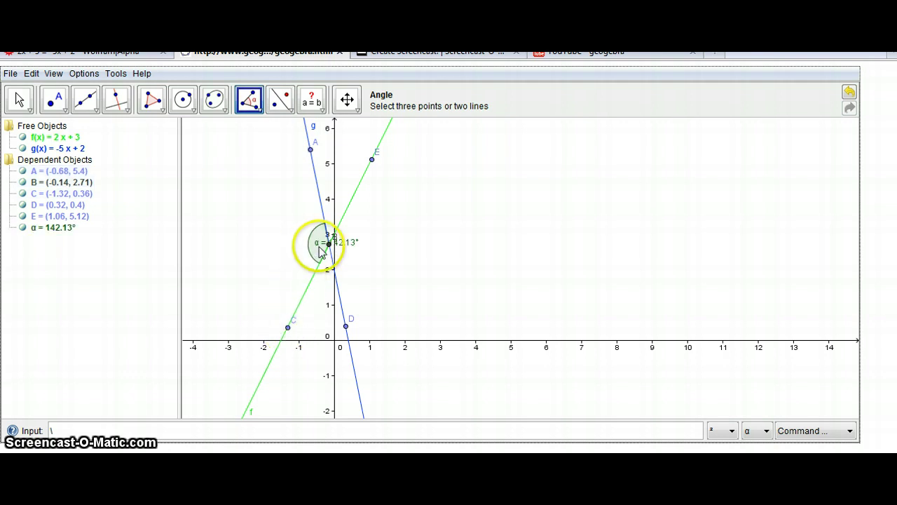
left_click(18, 99)
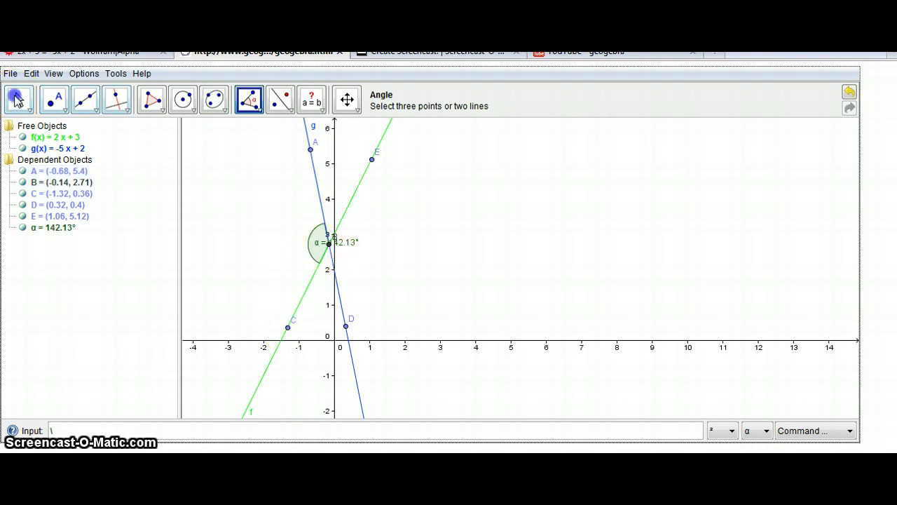
- Move angle α's label to the left of its arc and add the angle defined by points E, B and D, with its vertex at B
left_click(348, 243)
left_click_drag(348, 243, 260, 240)
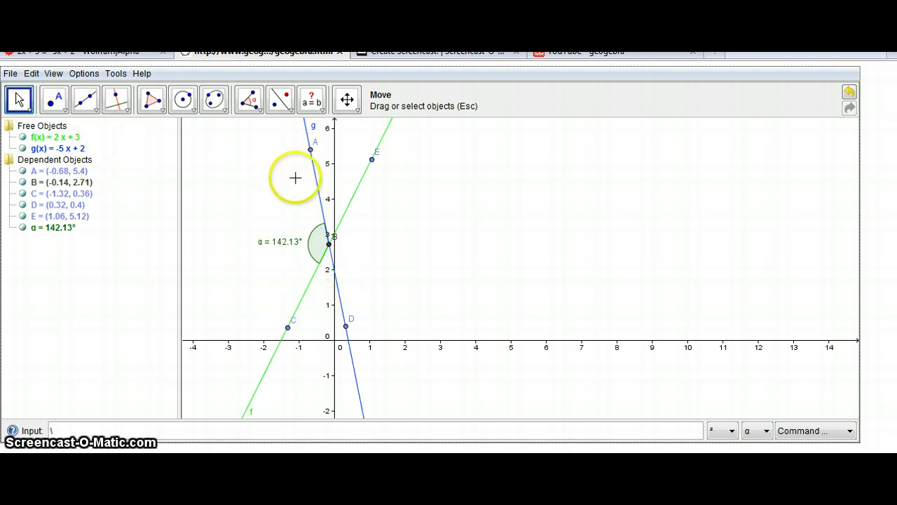
left_click(251, 100)
left_click(371, 160)
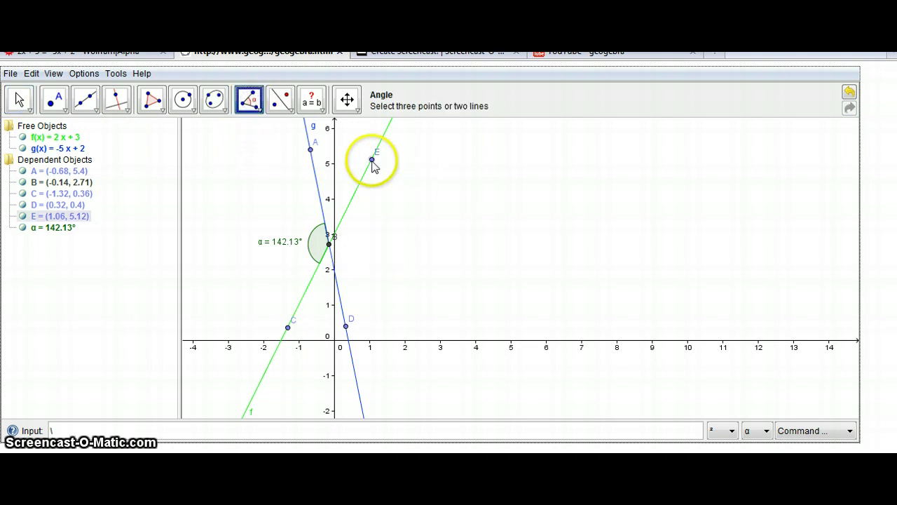
left_click(330, 244)
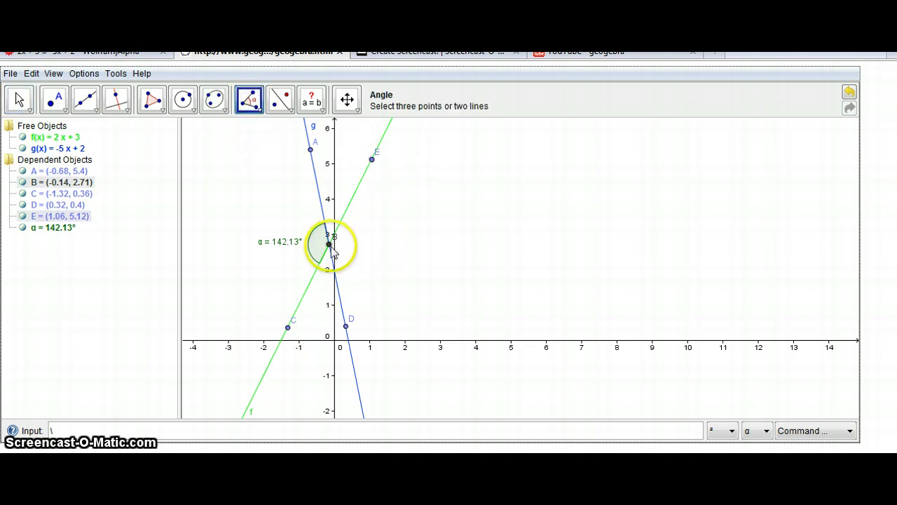
left_click(345, 325)
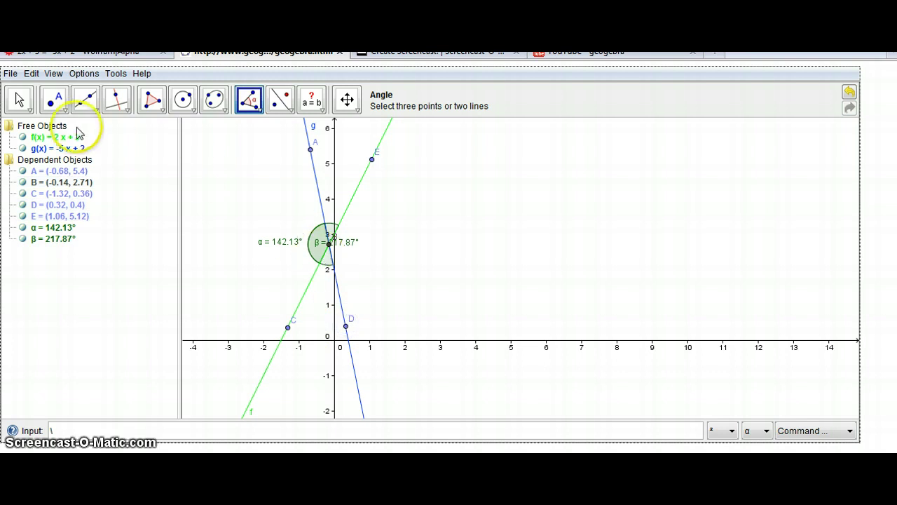
- In the object properties of the angle between E, B and D, hide the object and disallow reflex angles
left_click(330, 259)
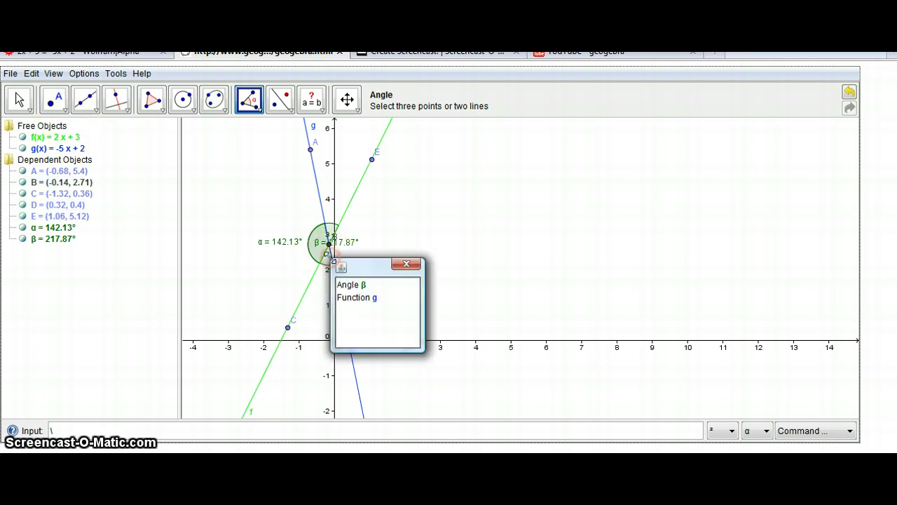
left_click(358, 285)
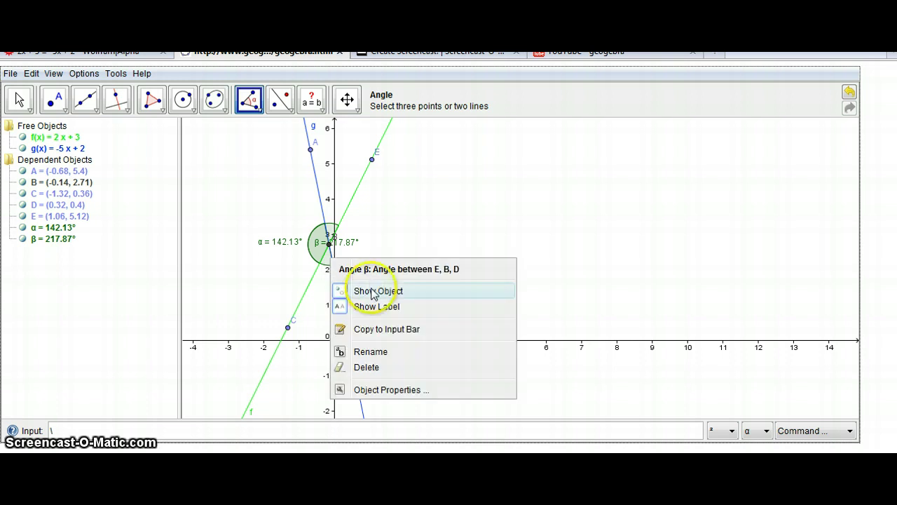
left_click(380, 392)
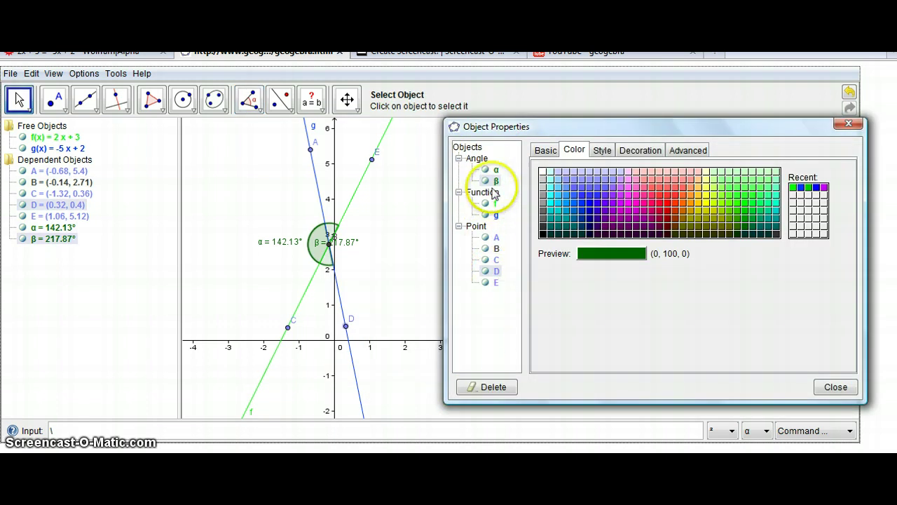
left_click(485, 181)
left_click(546, 150)
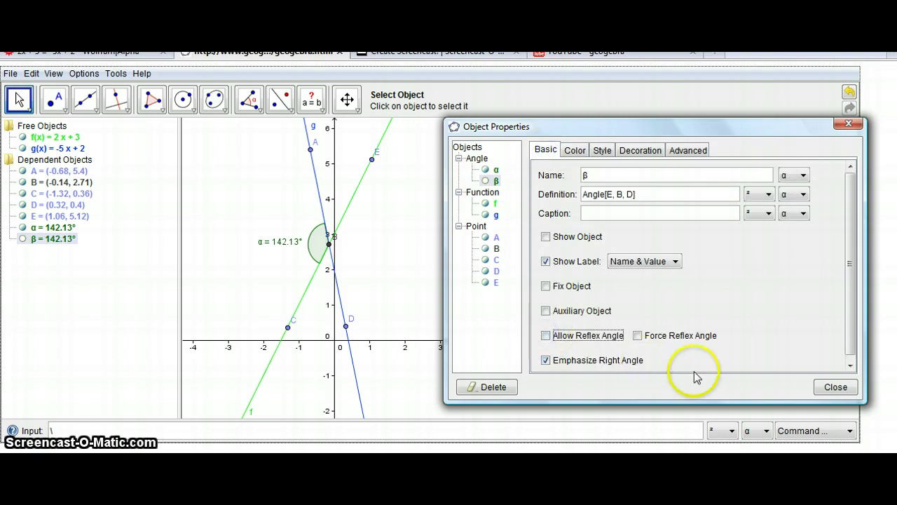
left_click(837, 388)
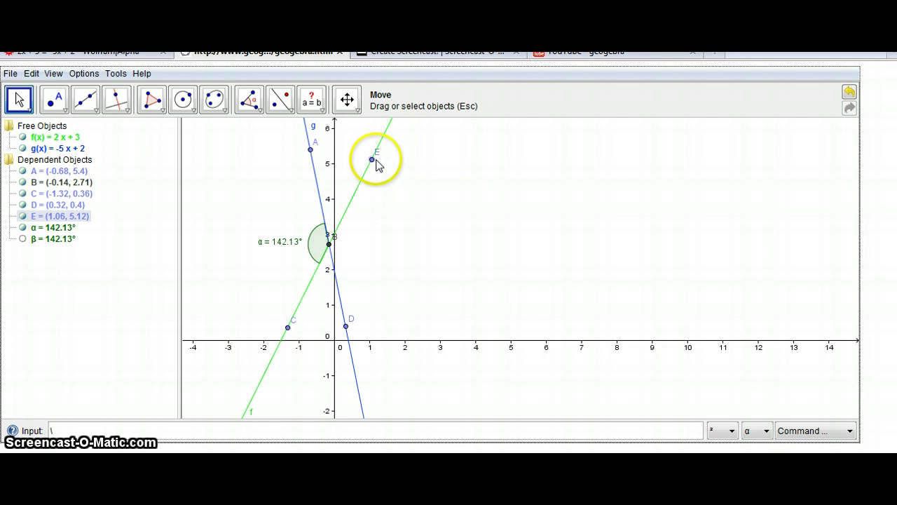
- Add the angle defined by points D, B and E in that order, with its vertex at the intersection B
left_click(249, 99)
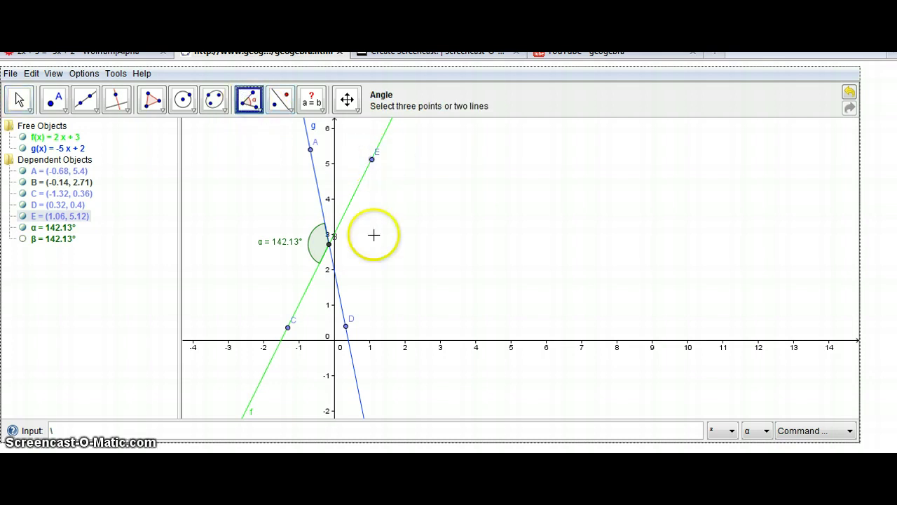
left_click(334, 246)
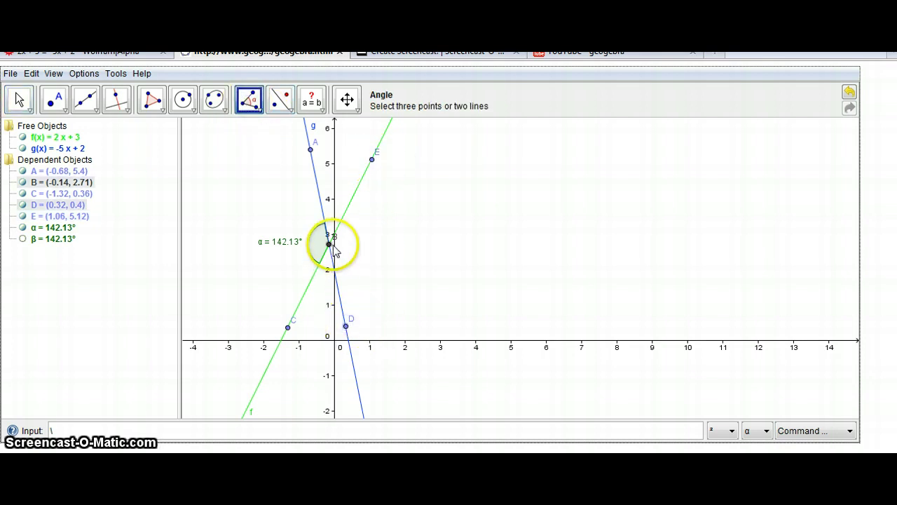
left_click(372, 159)
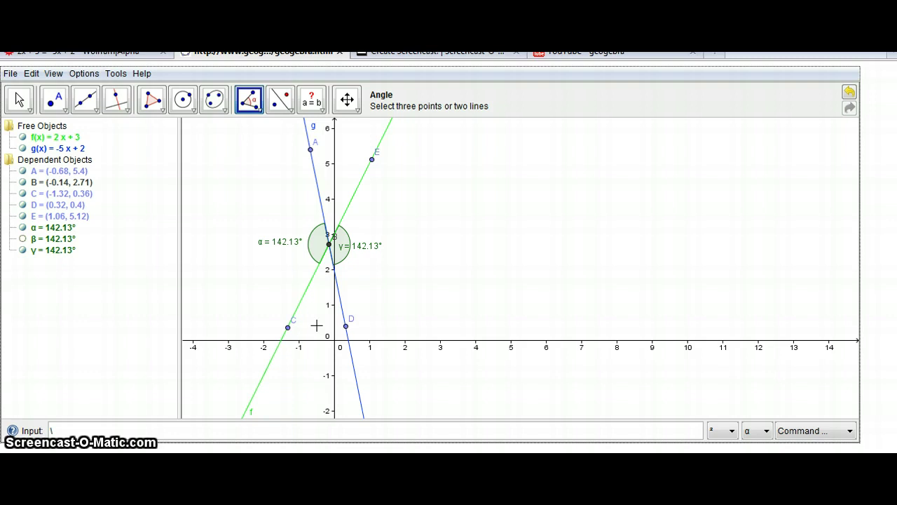
- Switch to WolframAlpha, review the plot and solution of 2x + 3 = -5x + 2, and return to GeoGebra
left_click(144, 53)
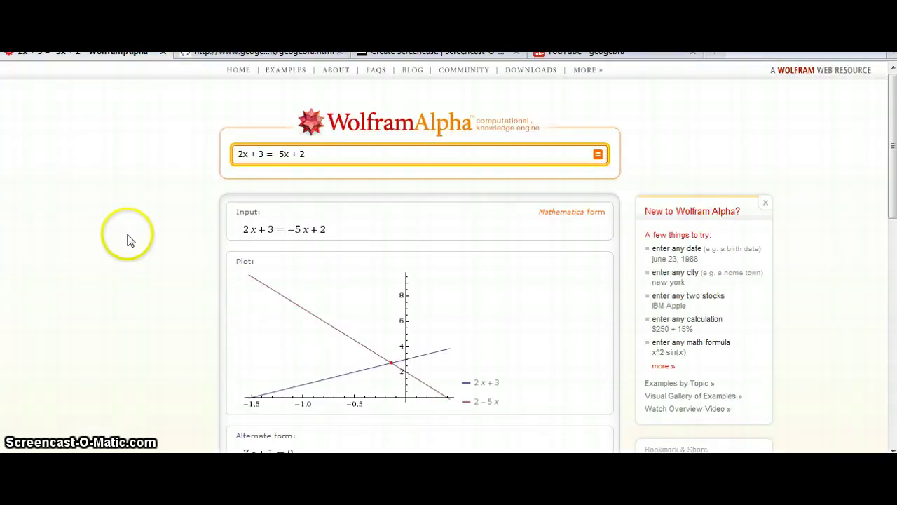
scroll(119, 240, "down", 3)
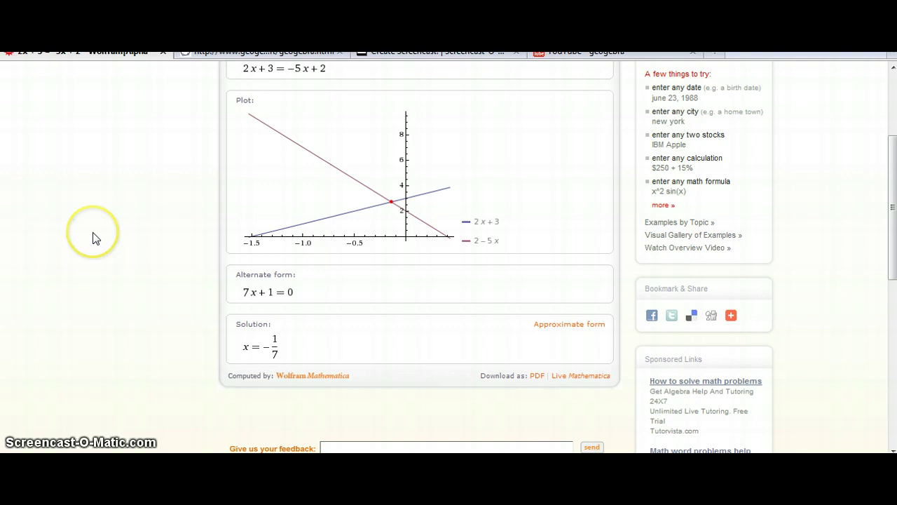
scroll(96, 239, "up", 2)
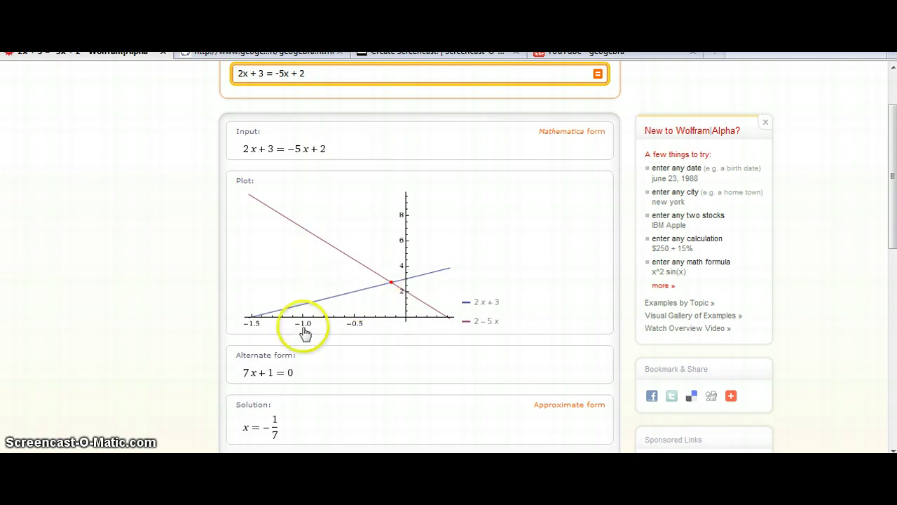
key("ctrl+Tab")
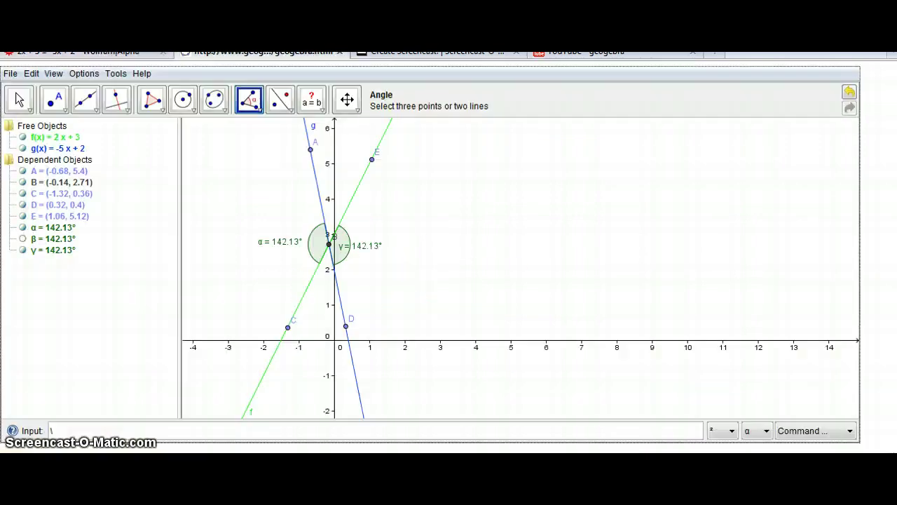